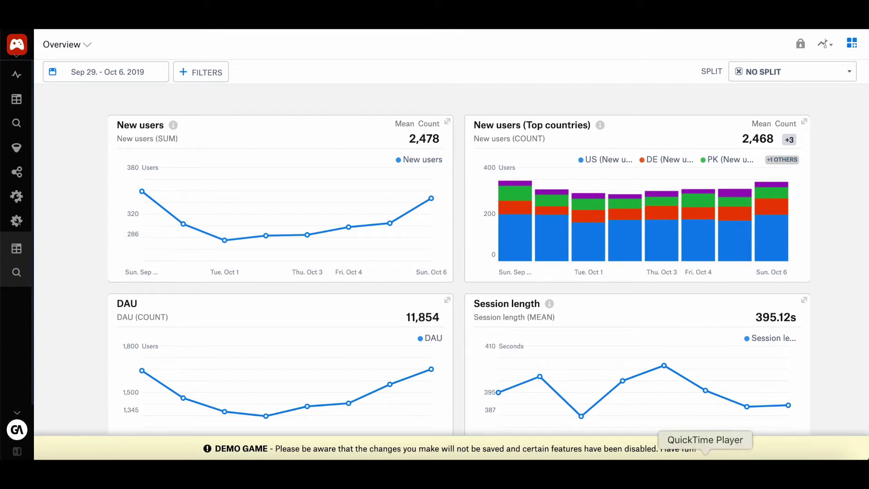
Scroll up and down through the charts of the currently open dashboard
scroll(272, 272, "down", 1)
mouse_move(25, 104)
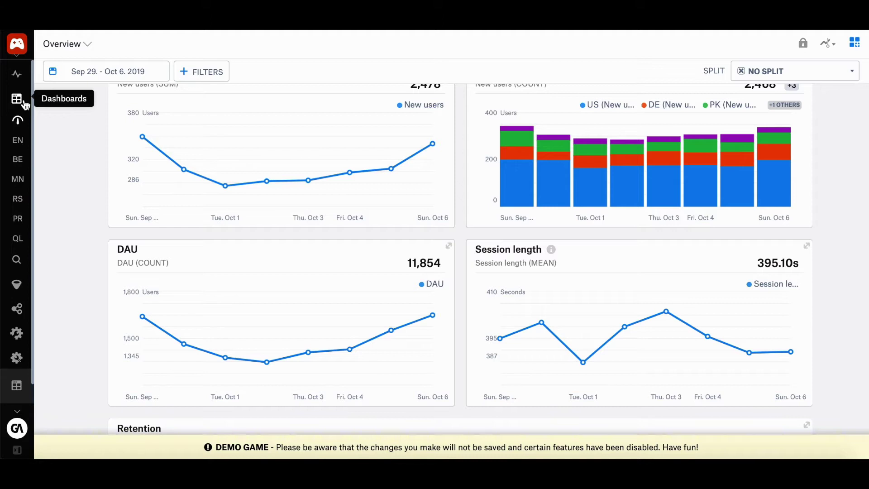
scroll(117, 139, "up", 1)
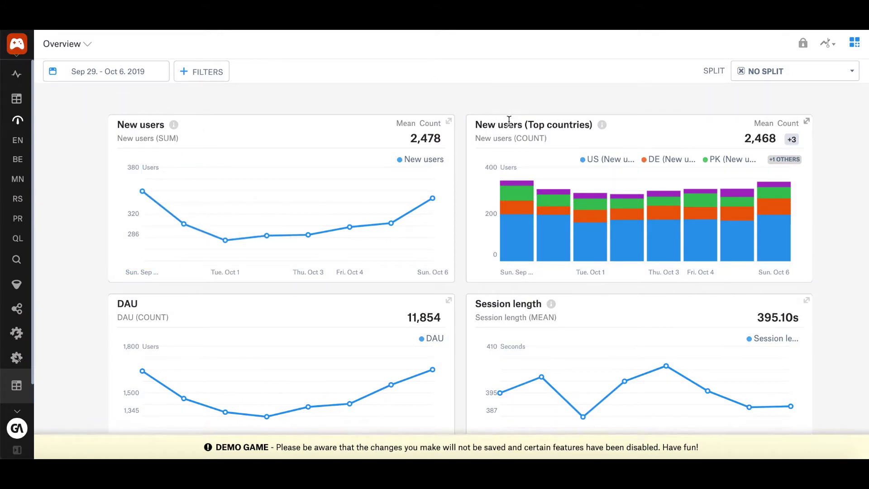
scroll(508, 119, "down", 1)
scroll(508, 119, "down", 2)
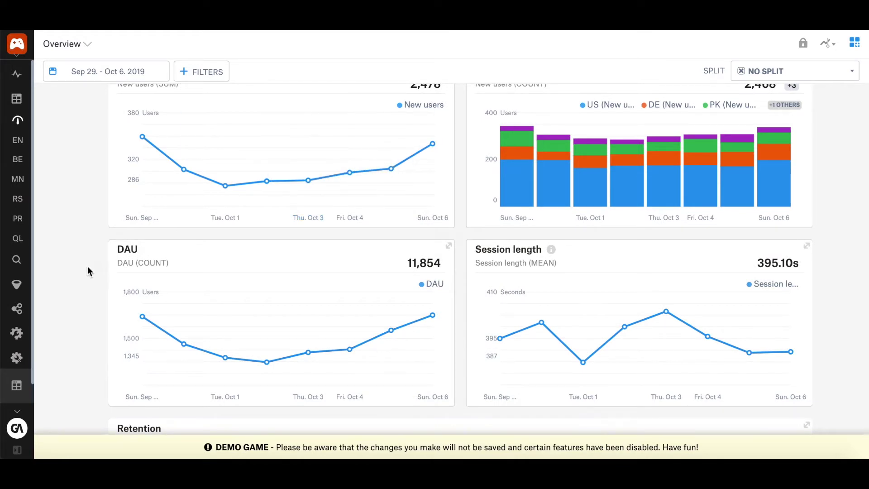
scroll(104, 254, "down", 1)
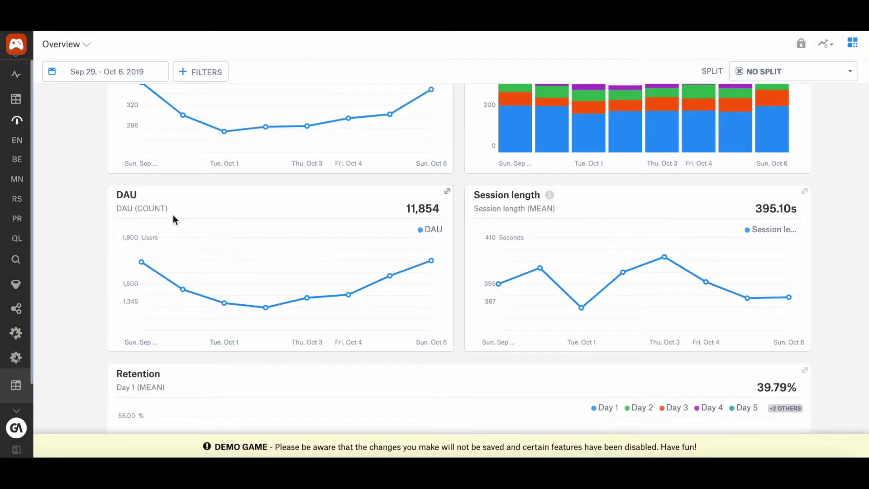
scroll(174, 216, "up", 1)
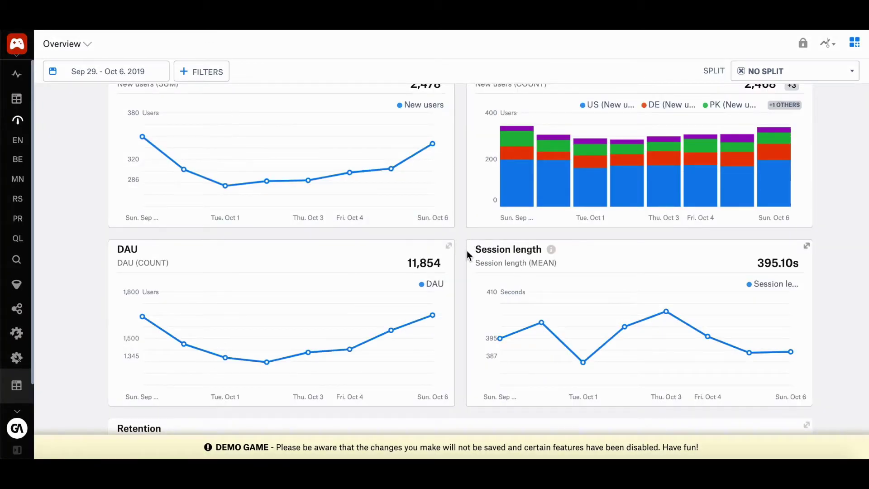
scroll(468, 255, "down", 5)
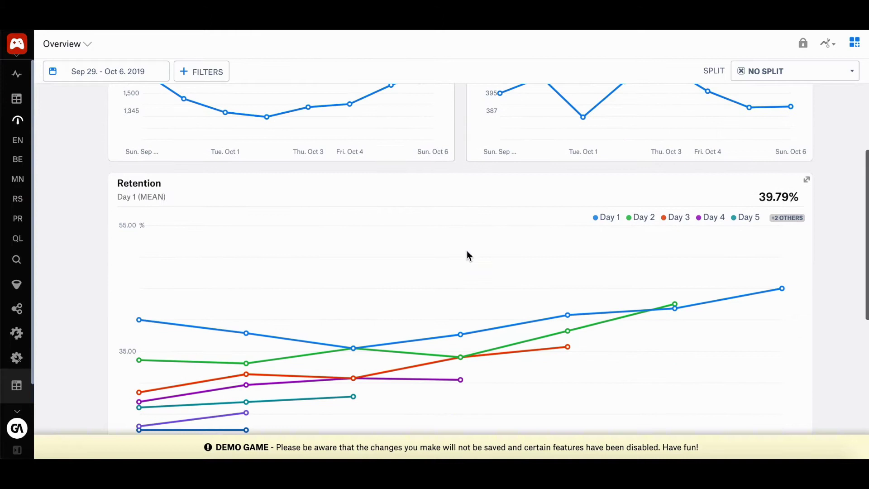
scroll(87, 126, "up", 5)
scroll(86, 127, "down", 5)
scroll(87, 127, "down", 3)
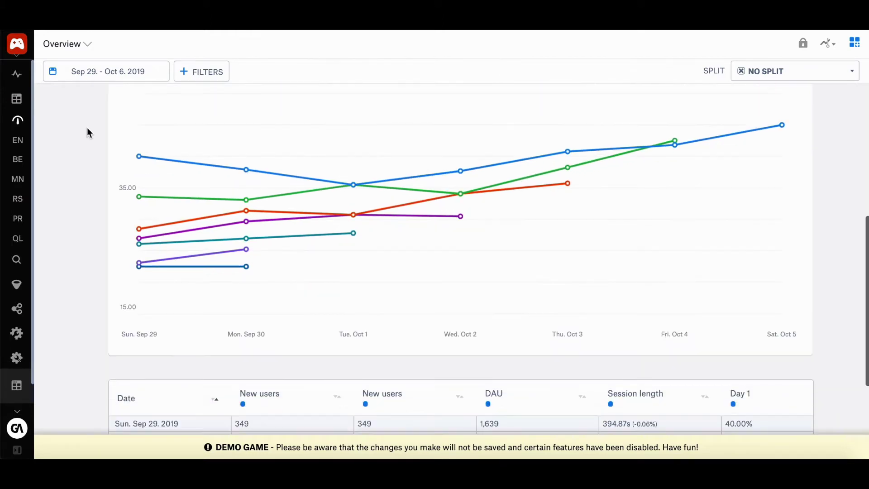
Open Engagement and review session count 2,647, session length 395.10s, playtime 709.23s and retention
left_click(18, 141)
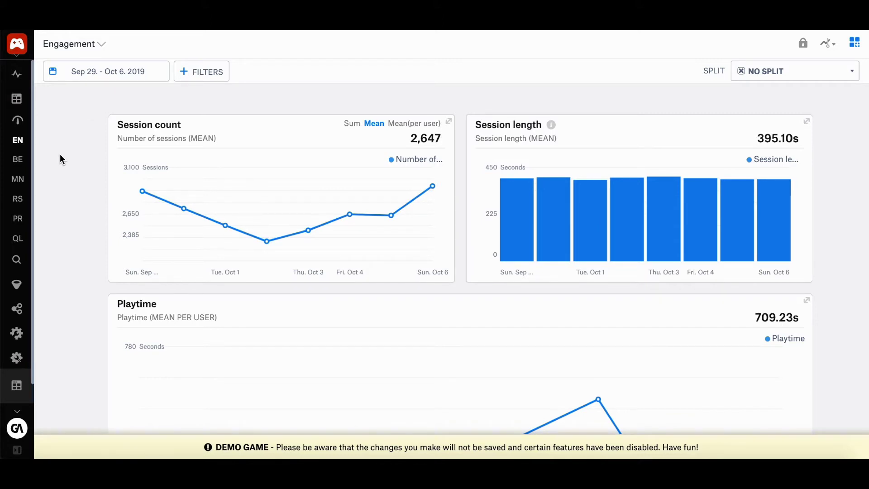
scroll(86, 158, "down", 5)
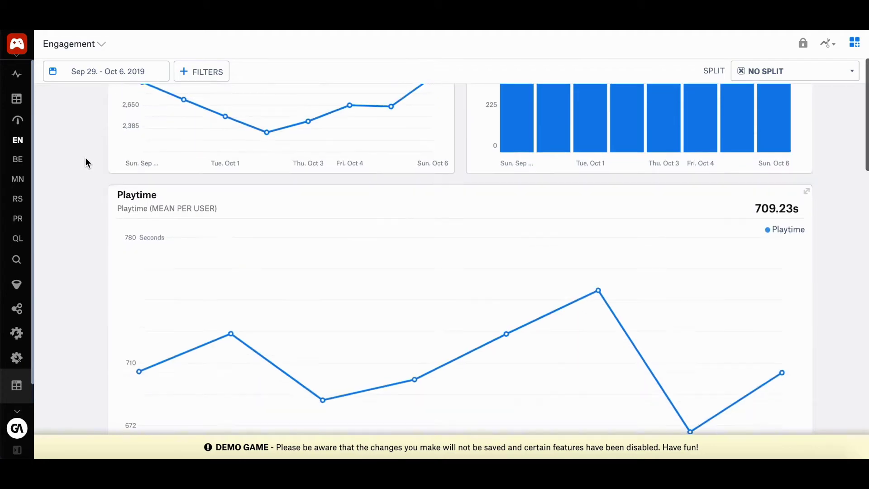
scroll(85, 157, "down", 1)
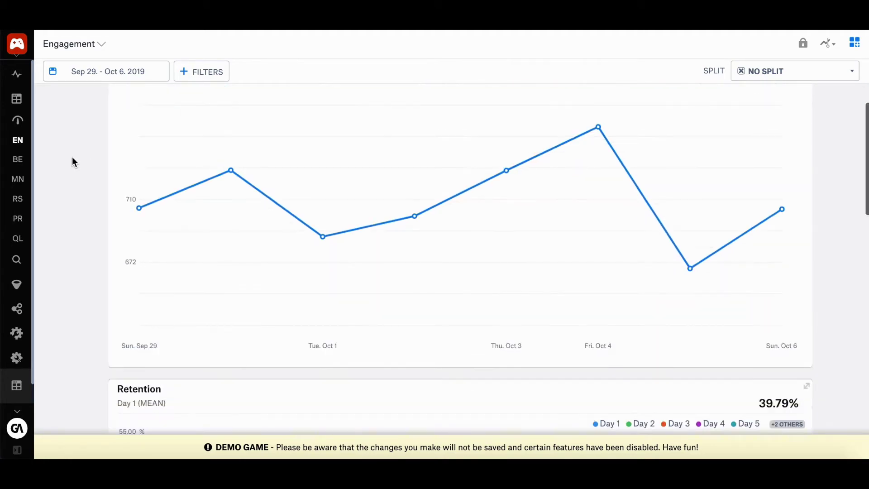
Open Benchmarks and review retention, conversion rate, ARPDAU, session length and ARPPU ($8.56) cards
left_click(24, 162)
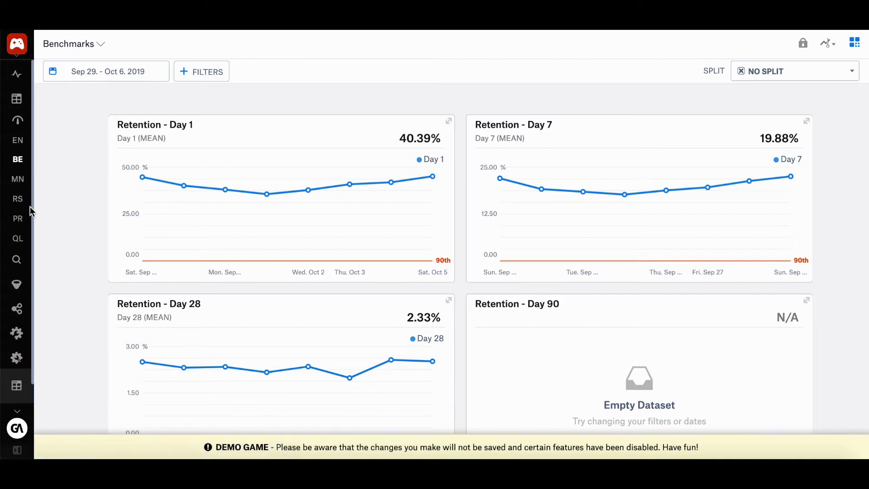
scroll(30, 207, "down", 1)
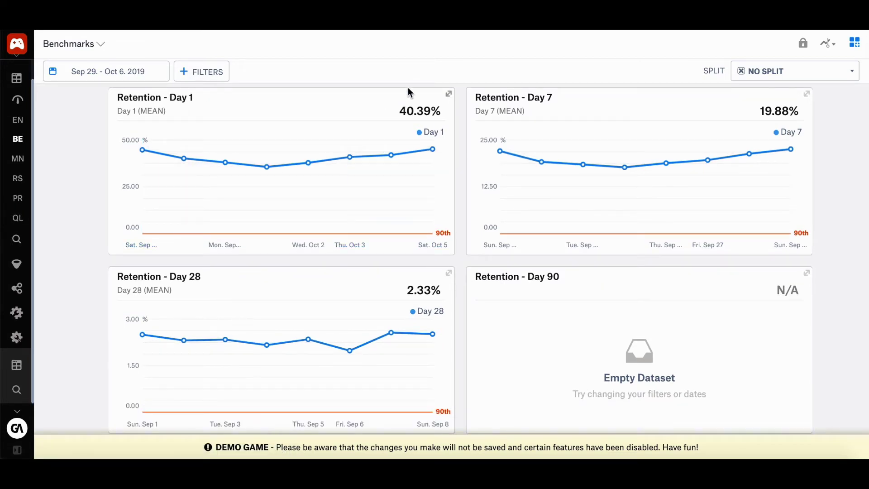
scroll(541, 115, "down", 3)
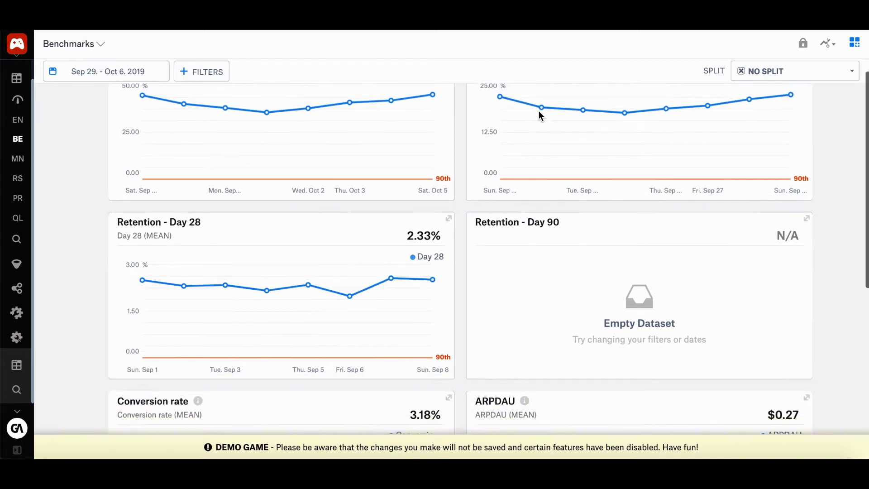
mouse_move(216, 171)
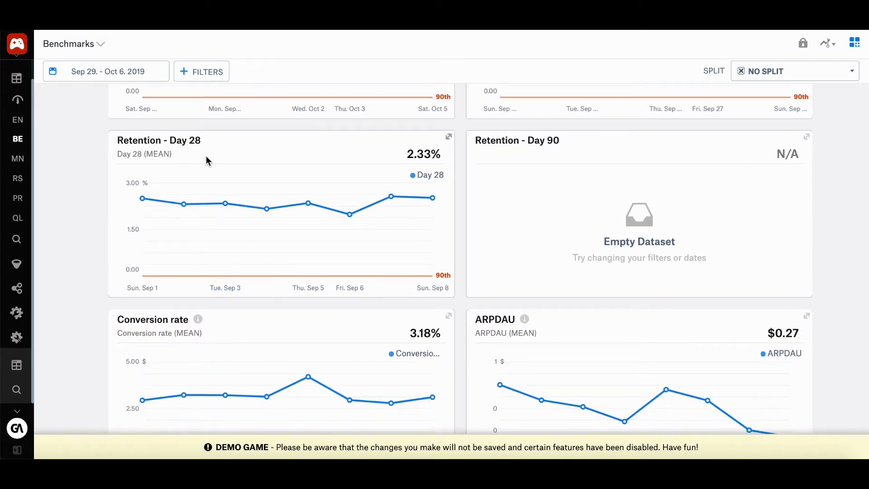
scroll(204, 184, "down", 2)
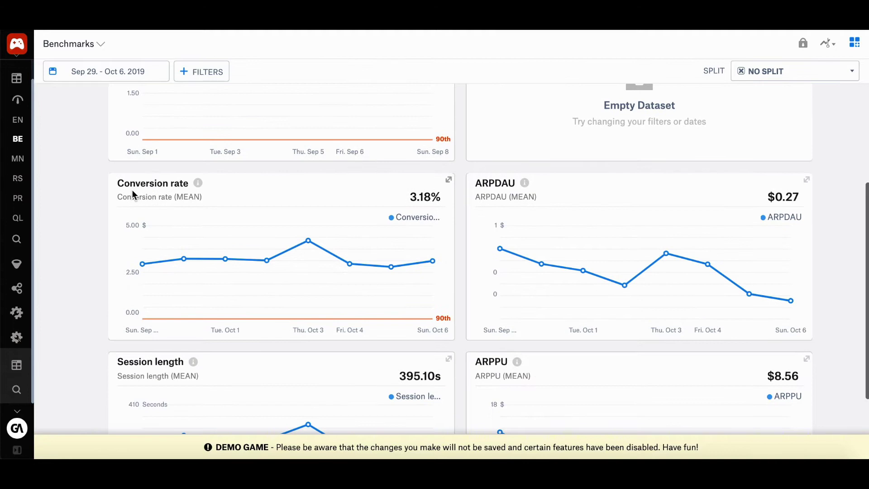
mouse_move(242, 251)
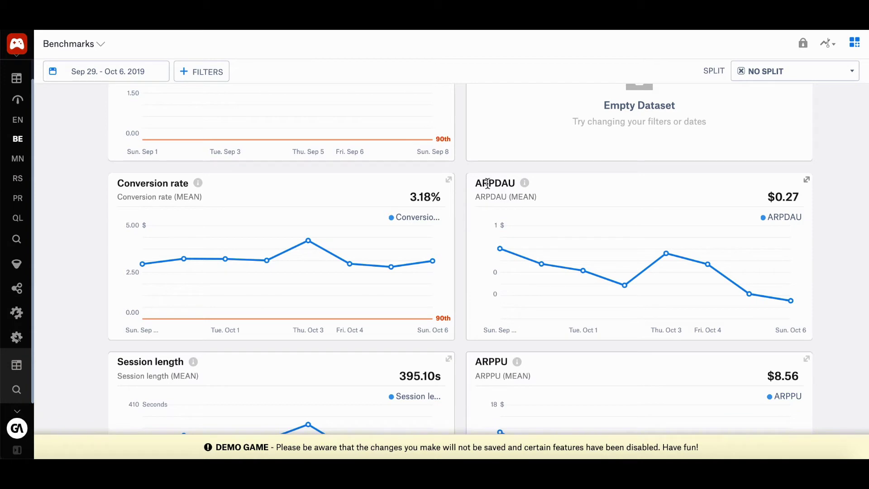
scroll(527, 201, "down", 3)
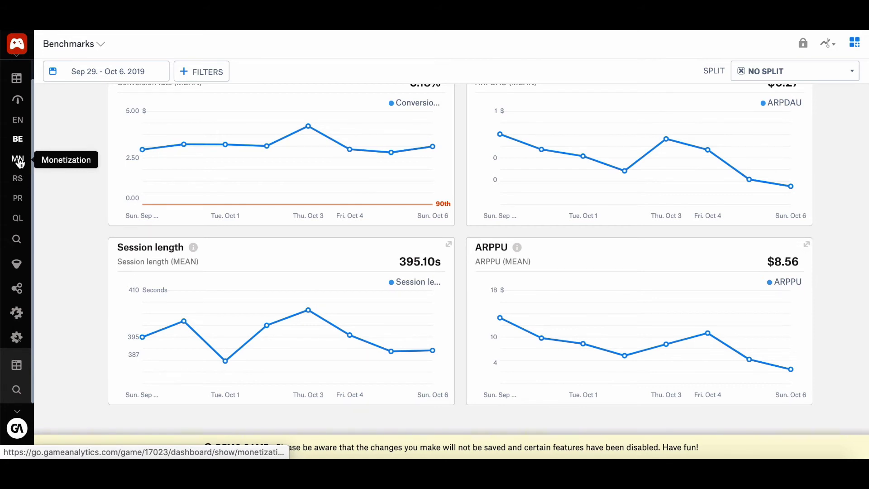
Open Monetization and scroll past Revenue per item ($2,664.51) to the daily revenue table
left_click(19, 162)
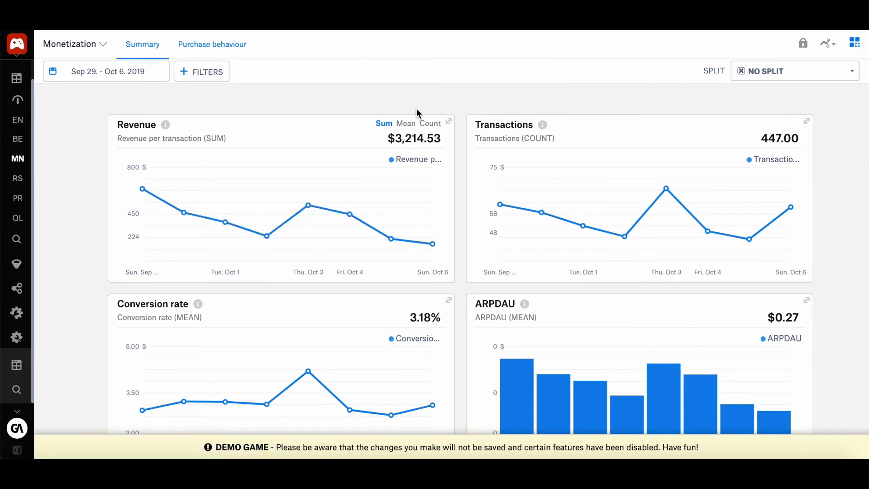
scroll(419, 114, "down", 2)
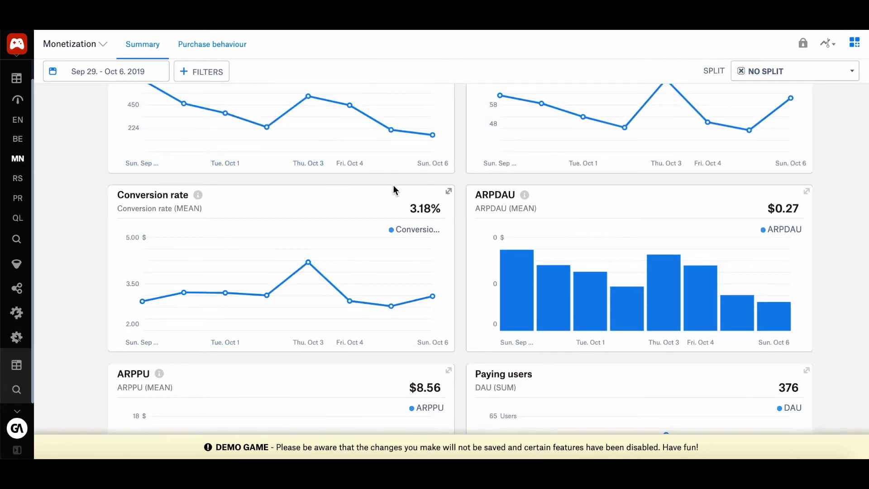
scroll(564, 206, "down", 3)
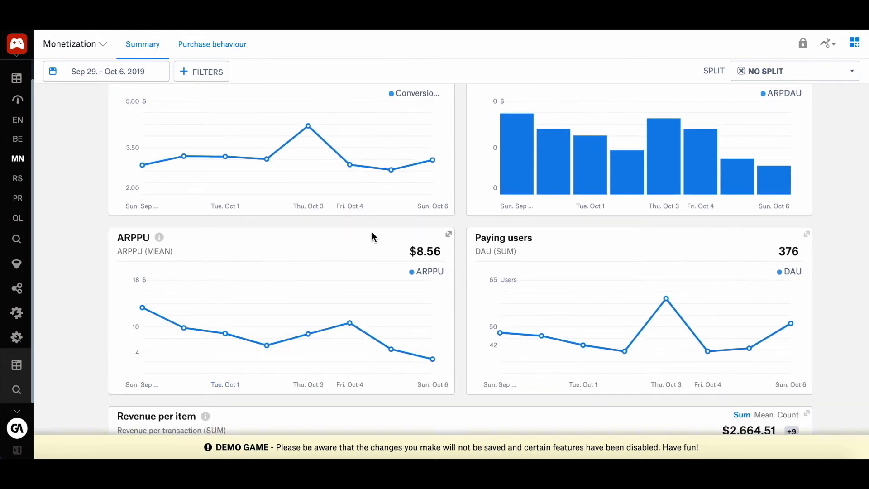
scroll(373, 237, "down", 2)
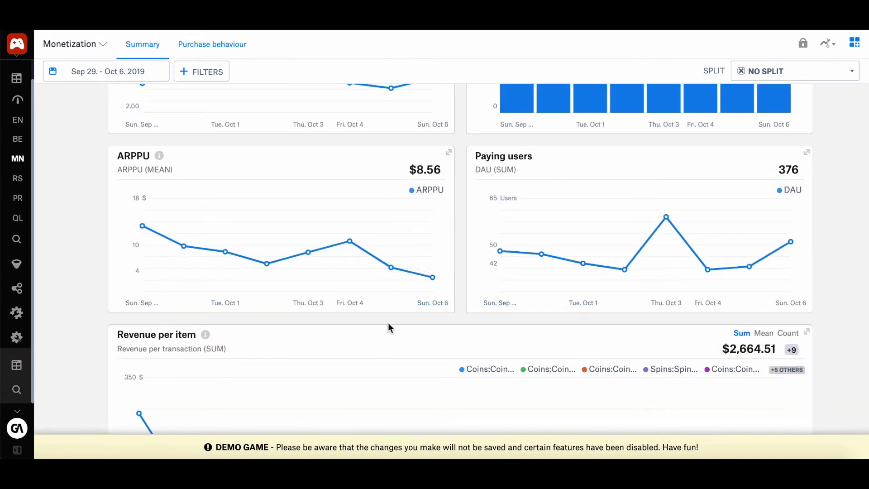
scroll(389, 325, "down", 3)
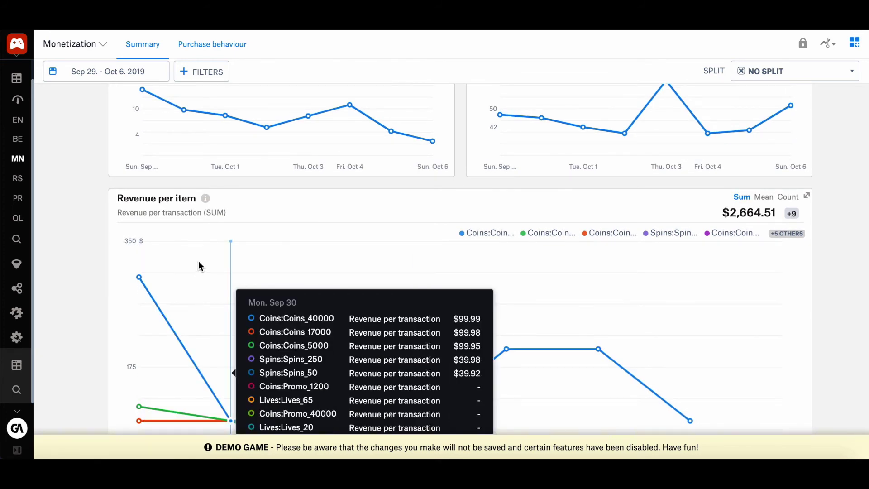
scroll(260, 244, "down", 4)
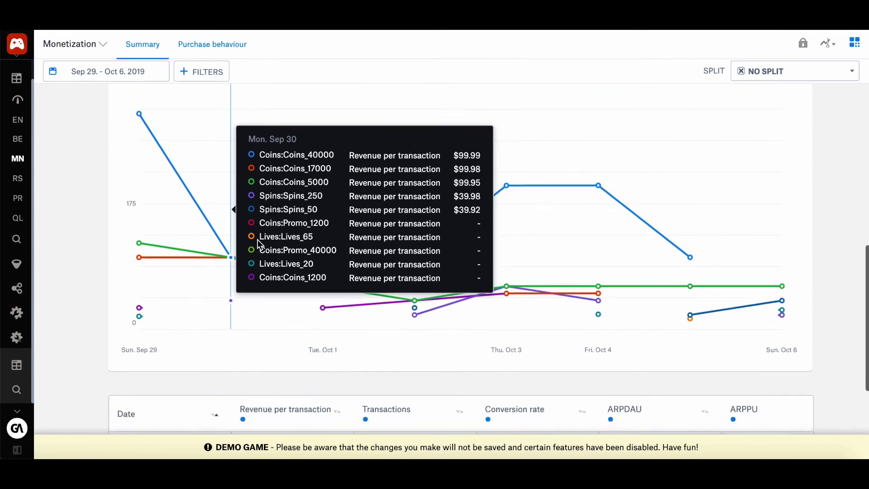
scroll(257, 240, "down", 3)
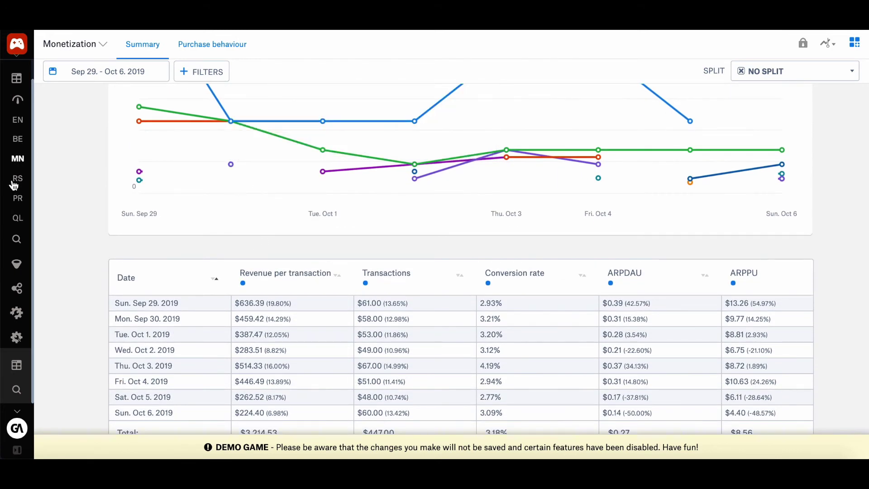
Open Resources and review sink (-172.57M), source (194.00M) and total flow (21.43M) by currency
left_click(19, 181)
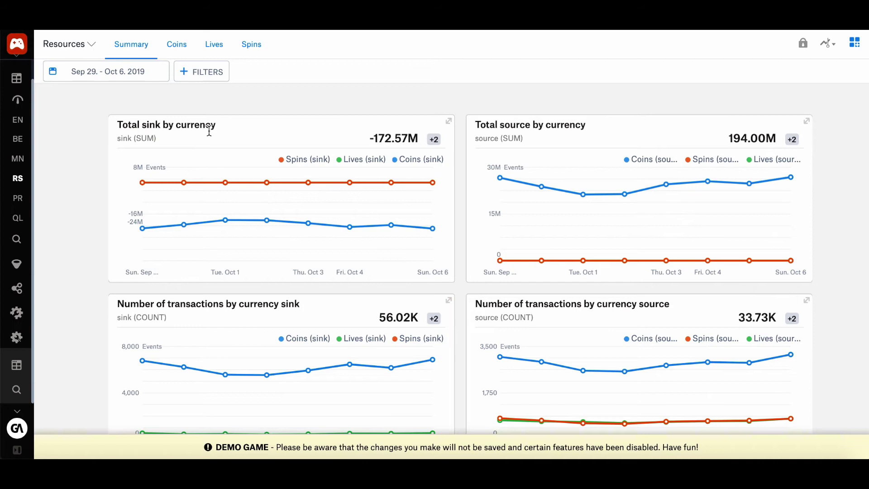
mouse_move(182, 144)
scroll(260, 105, "down", 4)
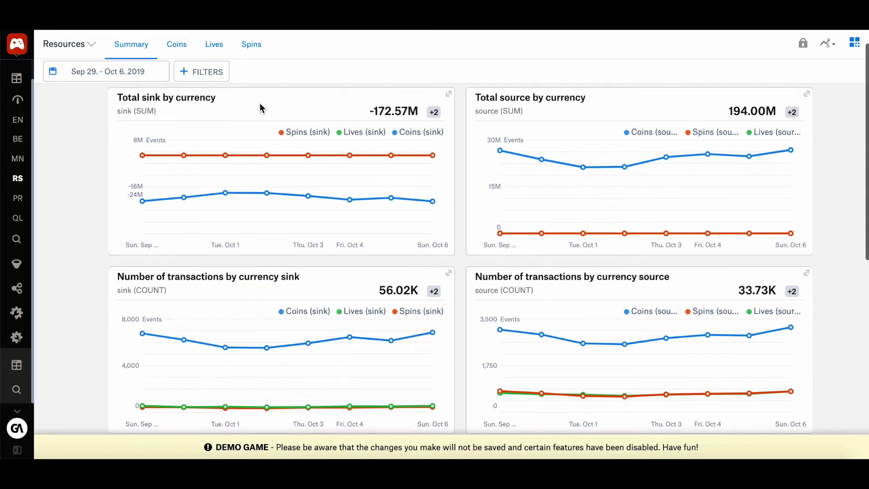
scroll(260, 102, "down", 5)
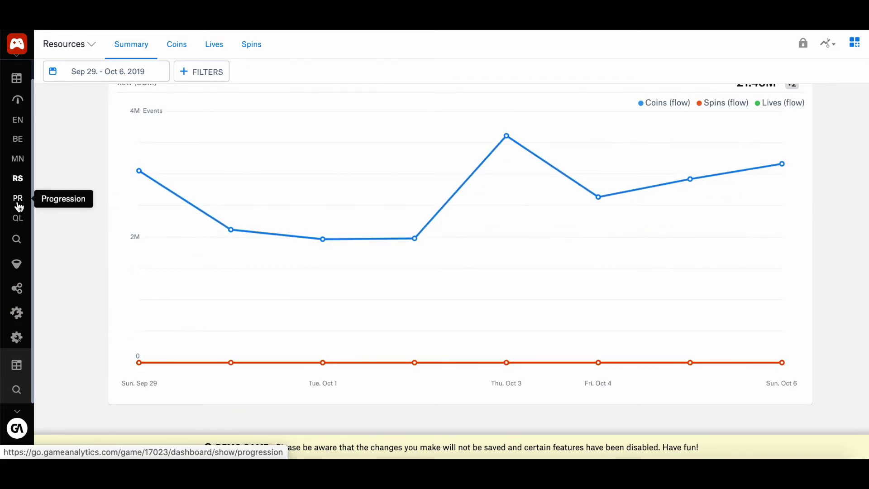
Open Progression and review level starts 21.27K, fails 7,189, completes 14.08K and win percentage 66.21
left_click(19, 207)
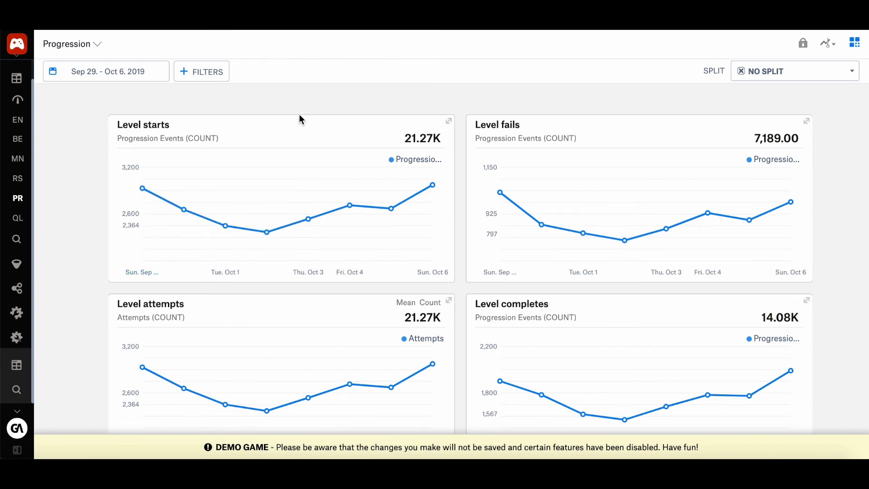
scroll(409, 92, "down", 1)
scroll(409, 94, "down", 4)
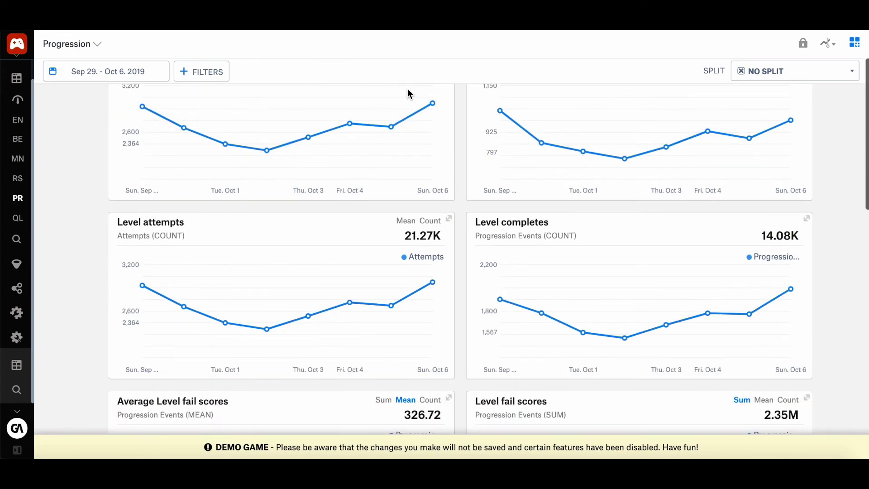
scroll(409, 92, "down", 5)
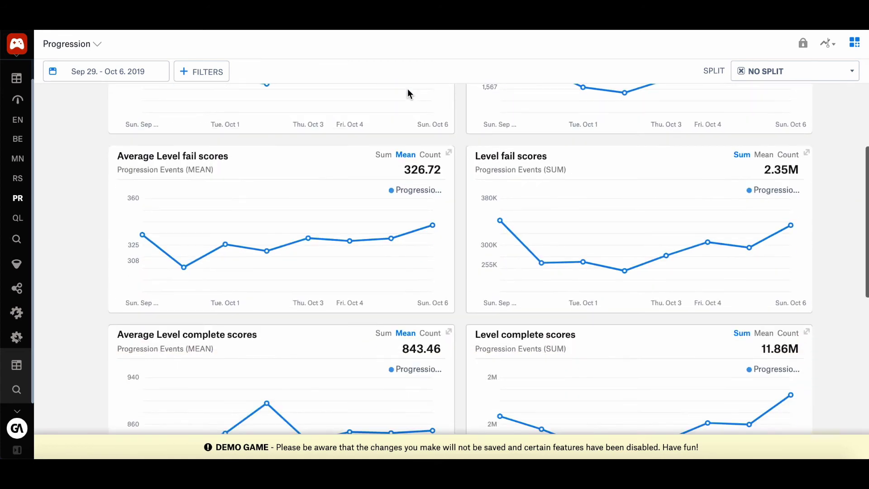
scroll(407, 89, "down", 6)
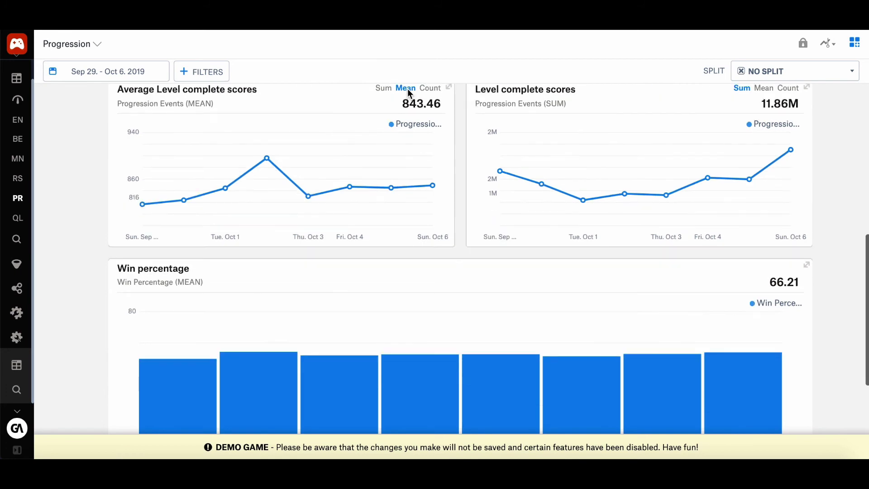
scroll(407, 89, "down", 1)
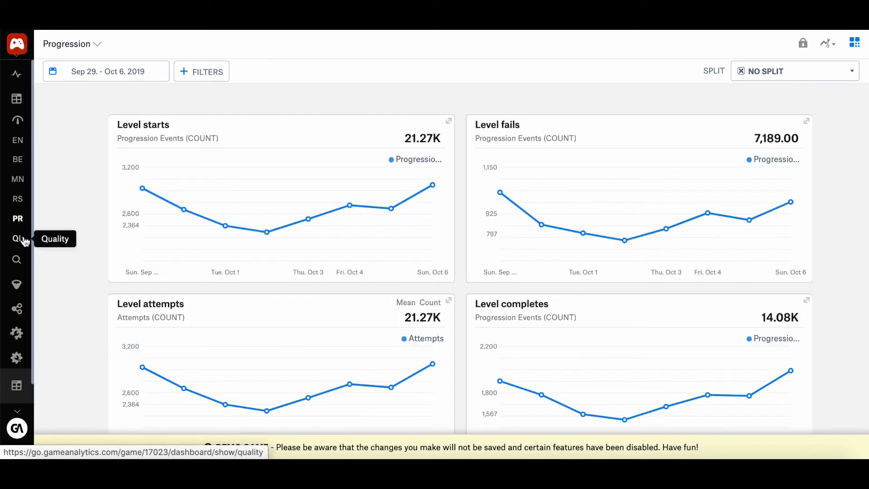
Open Quality and review the 1,903 error events, 1,854 affected users and error report
left_click(25, 241)
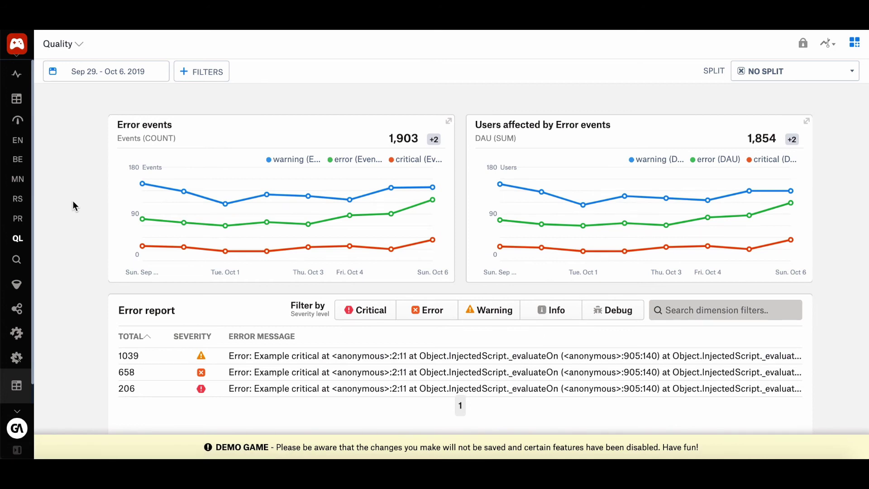
scroll(20, 334, "down", 1)
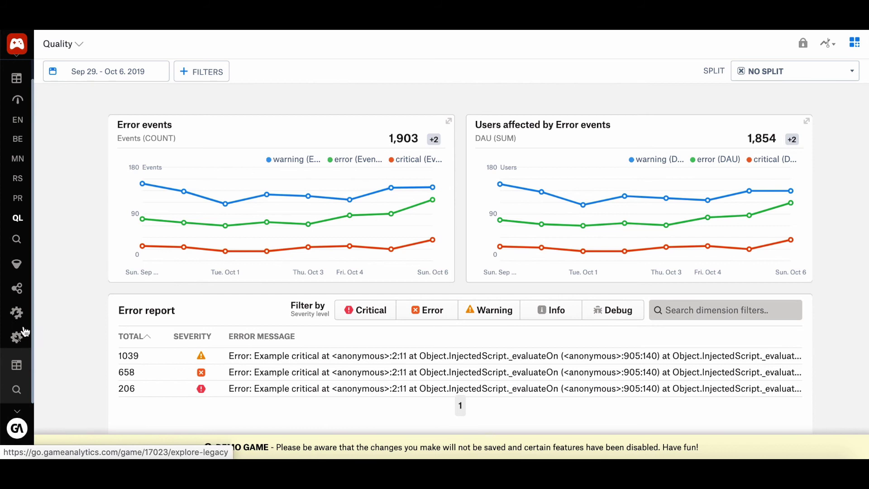
Go to the dashboards intro page showing 'Top level KPIs for any game'
left_click(17, 367)
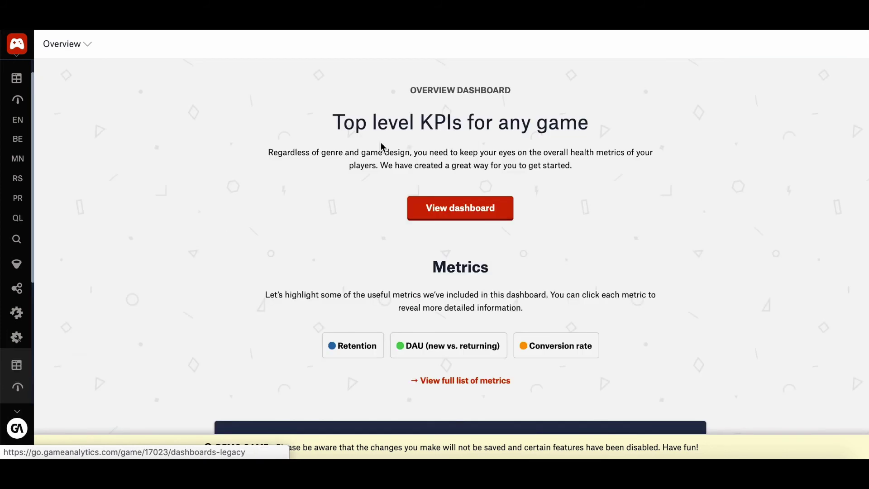